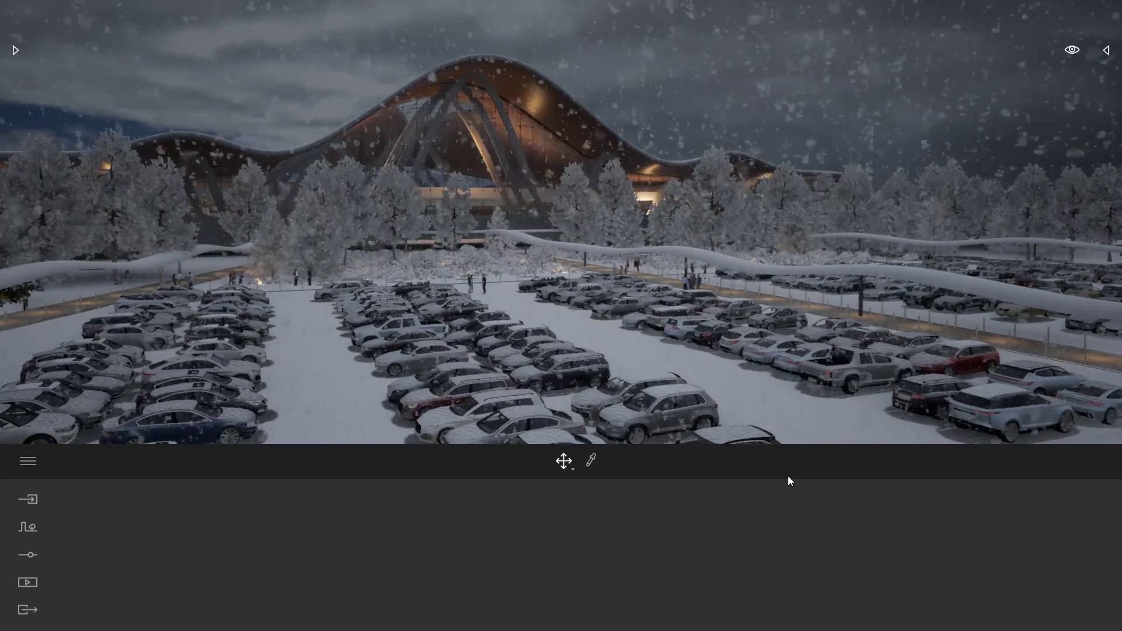
- Open Preferences from the main menu and expand the Custom paths section
left_click(28, 461)
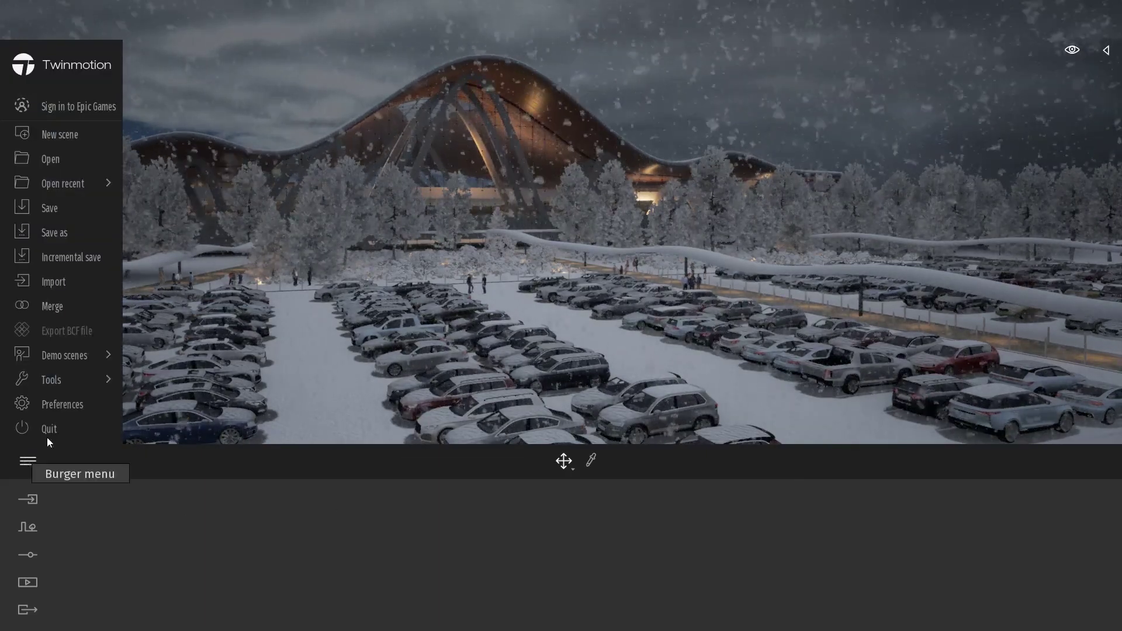
left_click(66, 405)
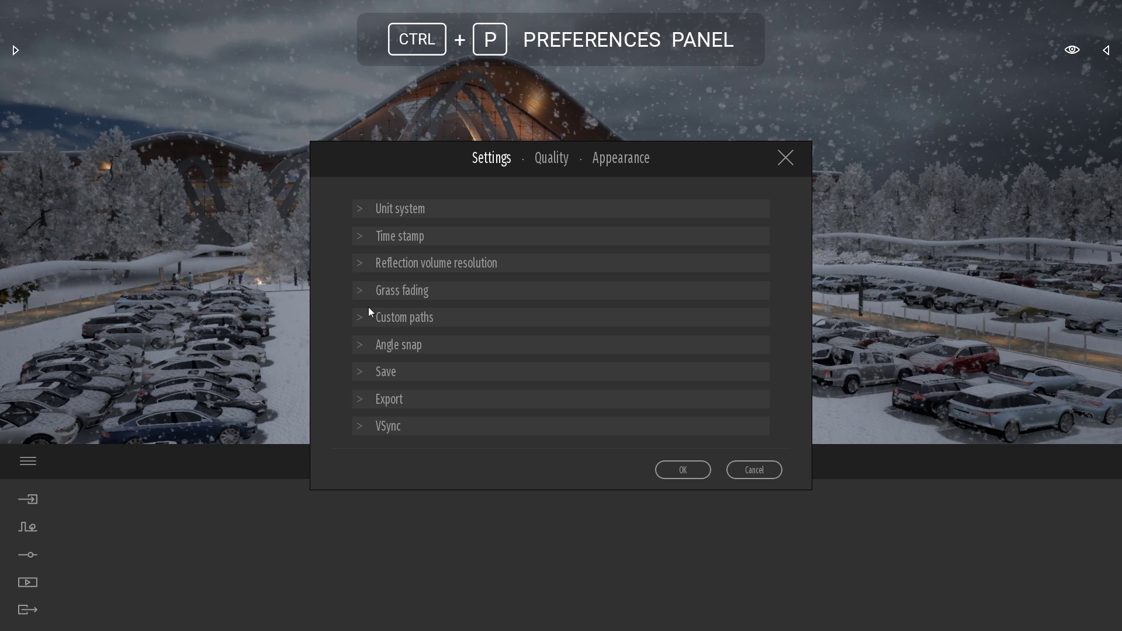
left_click(485, 313)
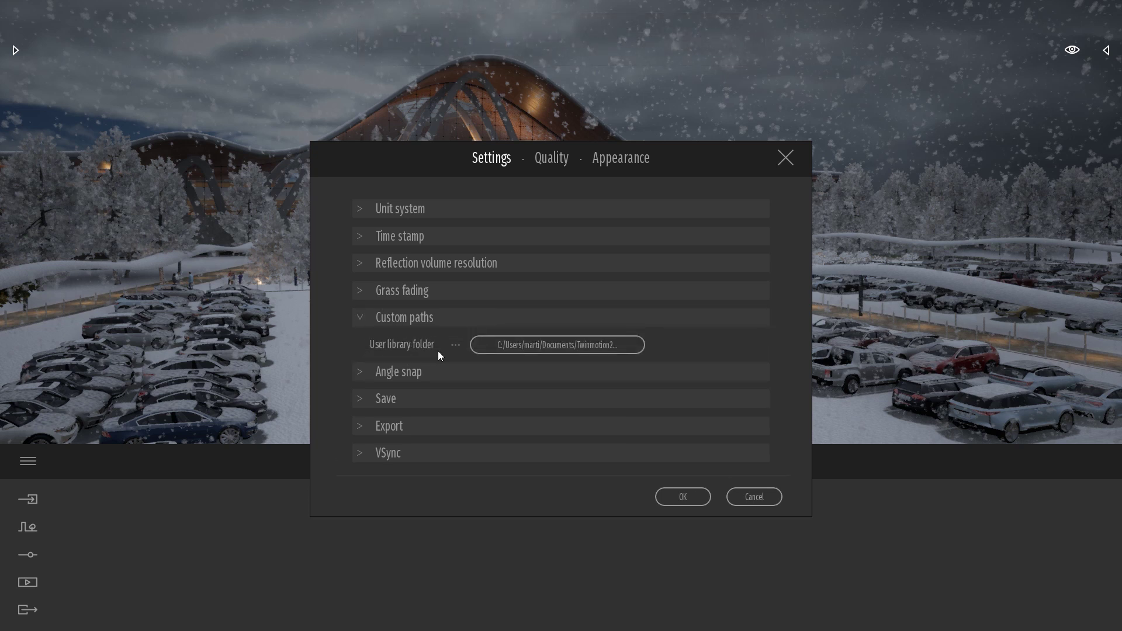
left_click(537, 344)
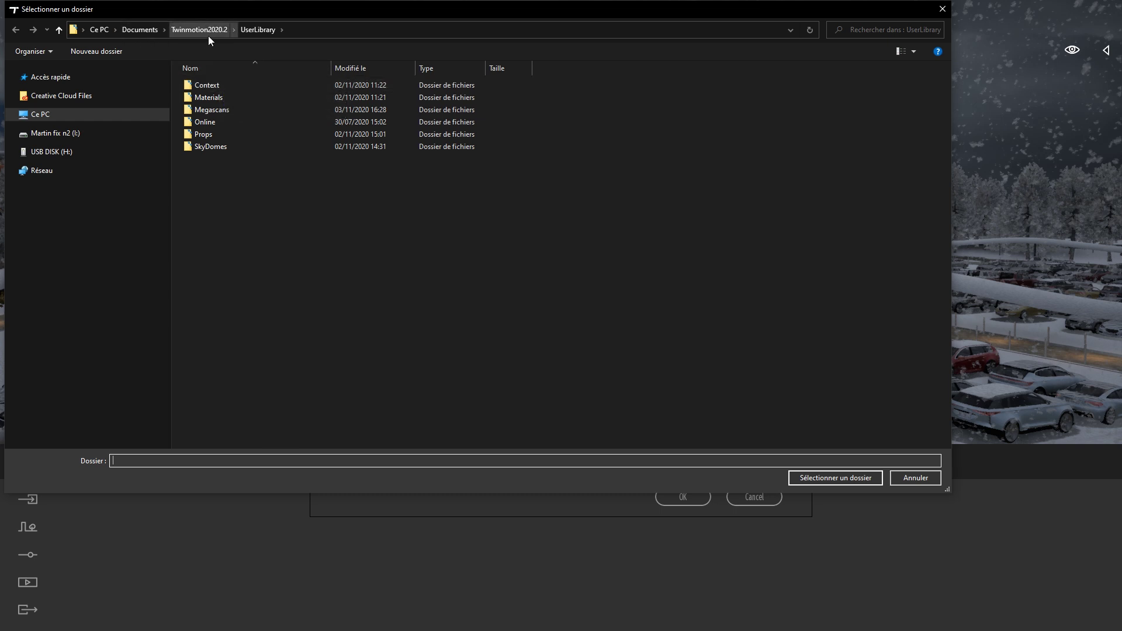
left_click(213, 88)
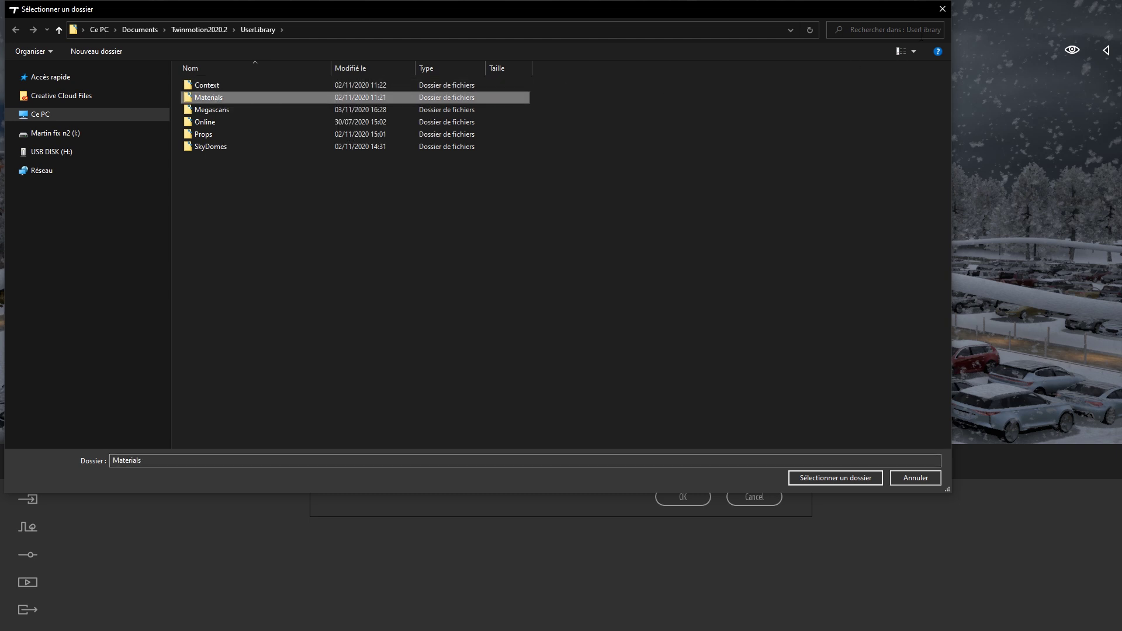
left_click(942, 10)
- Close Preferences, show the User library in the Library panel, and place its Explorer folder alongside
left_click(786, 159)
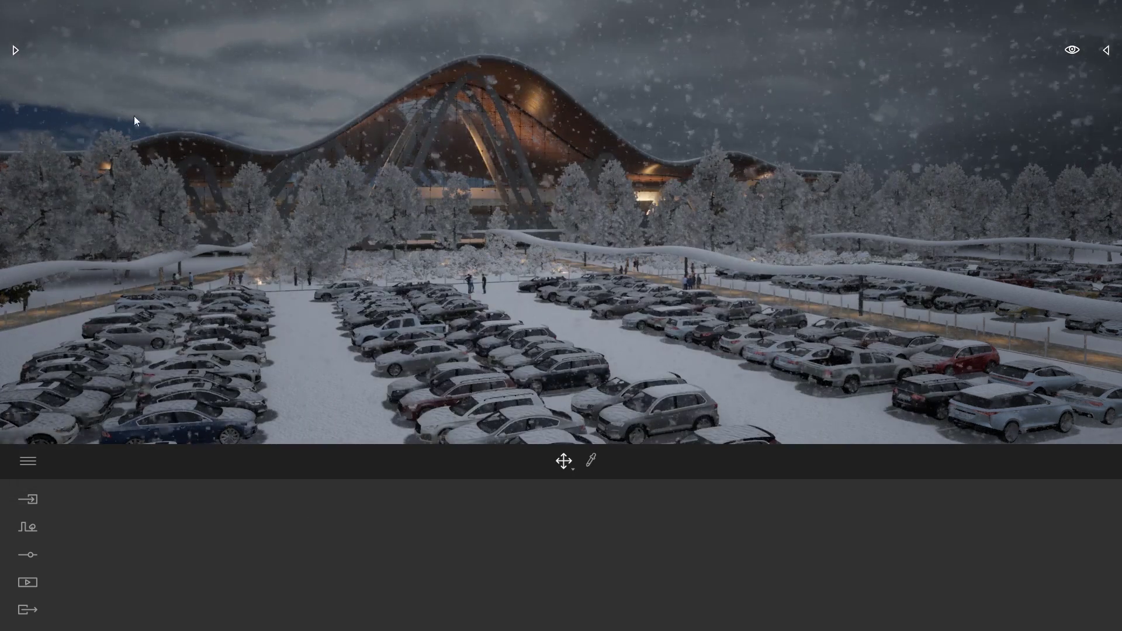
left_click(15, 51)
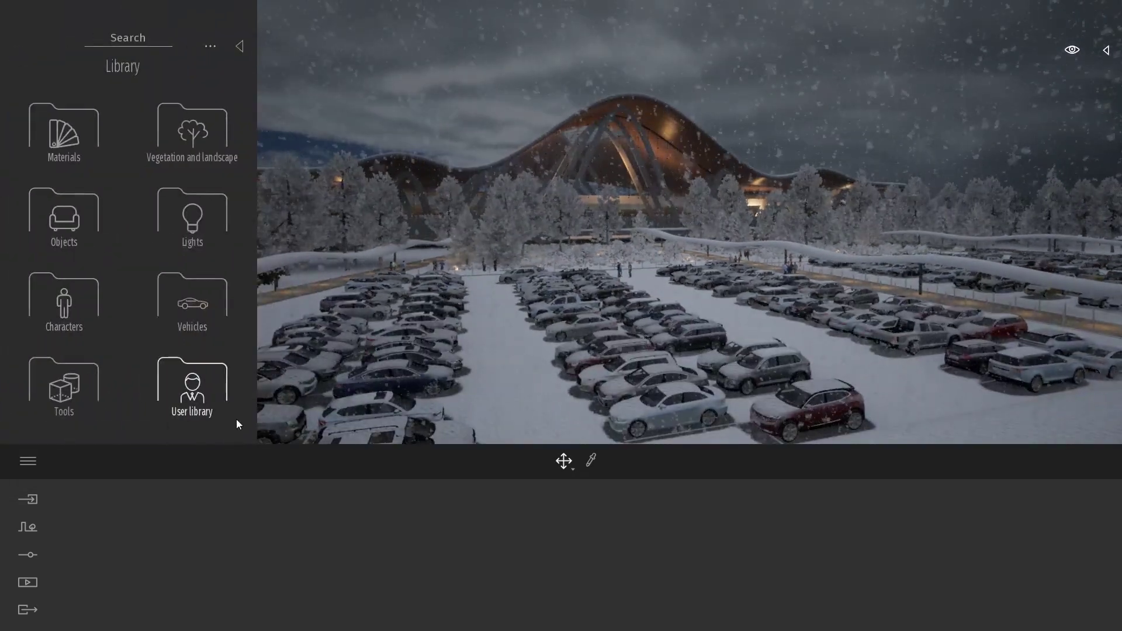
left_click(193, 386)
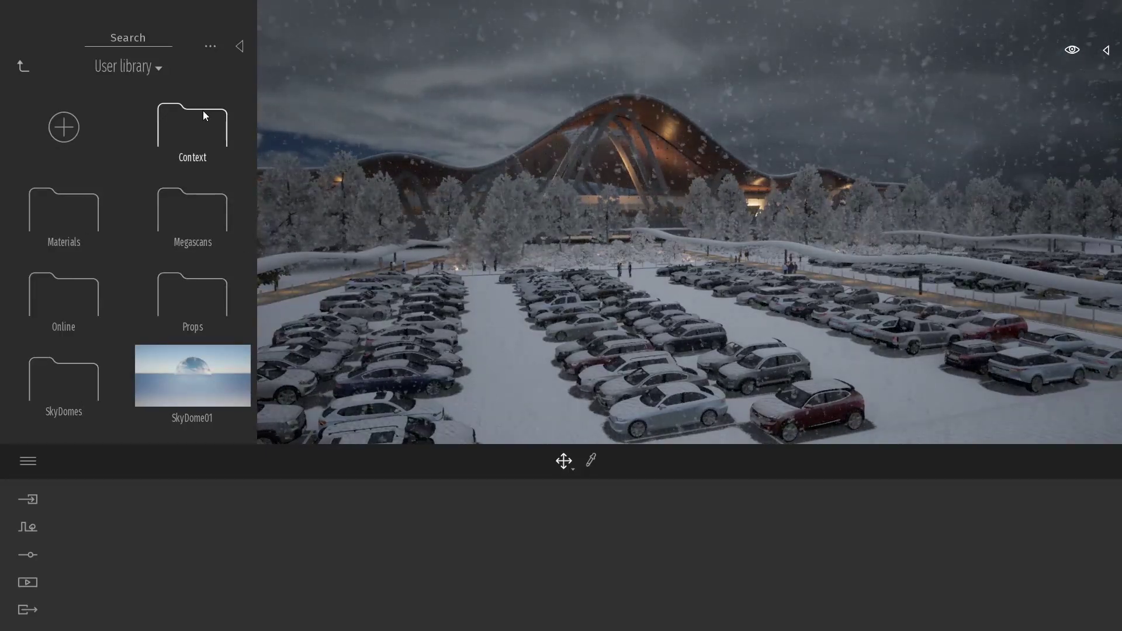
key("alt+Tab")
left_click_drag(607, 42, 667, 88)
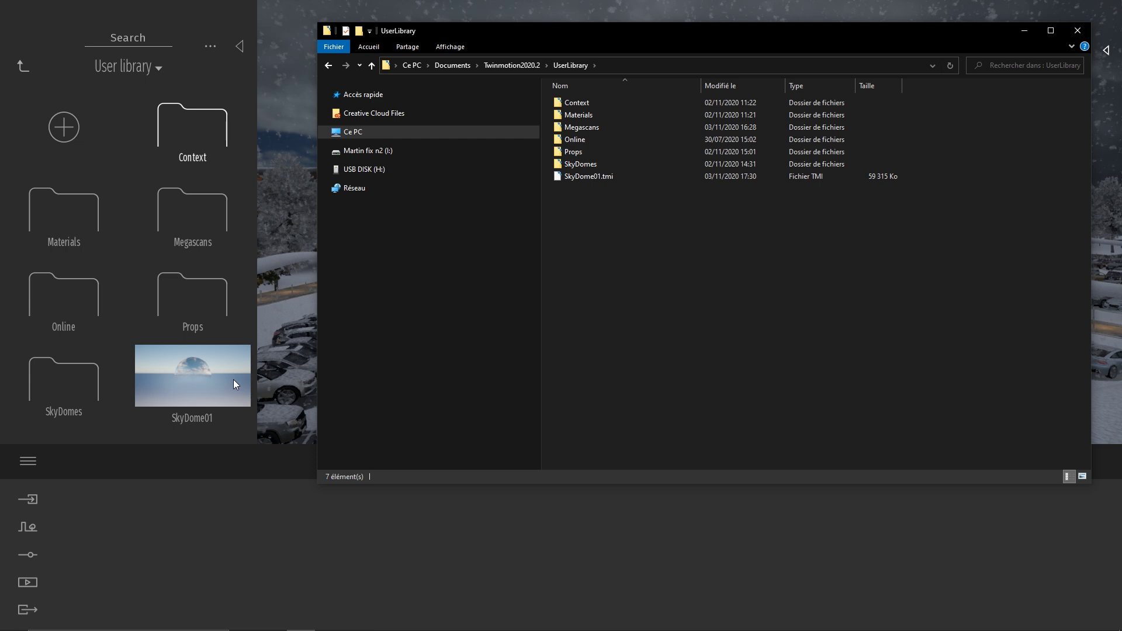
left_click(578, 180)
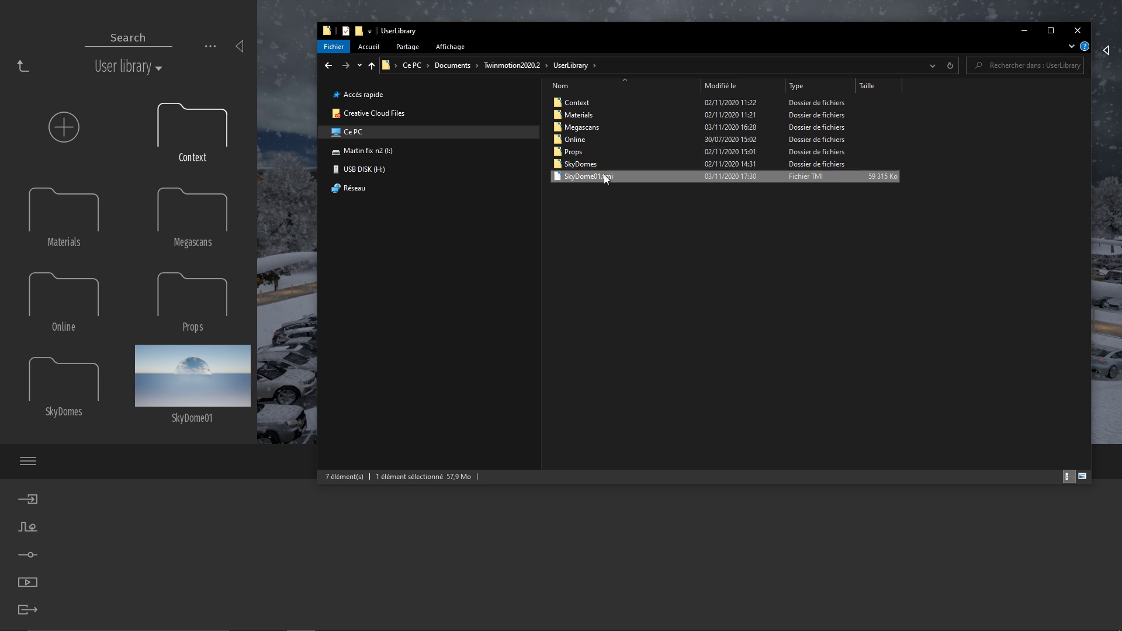
mouse_move(588, 176)
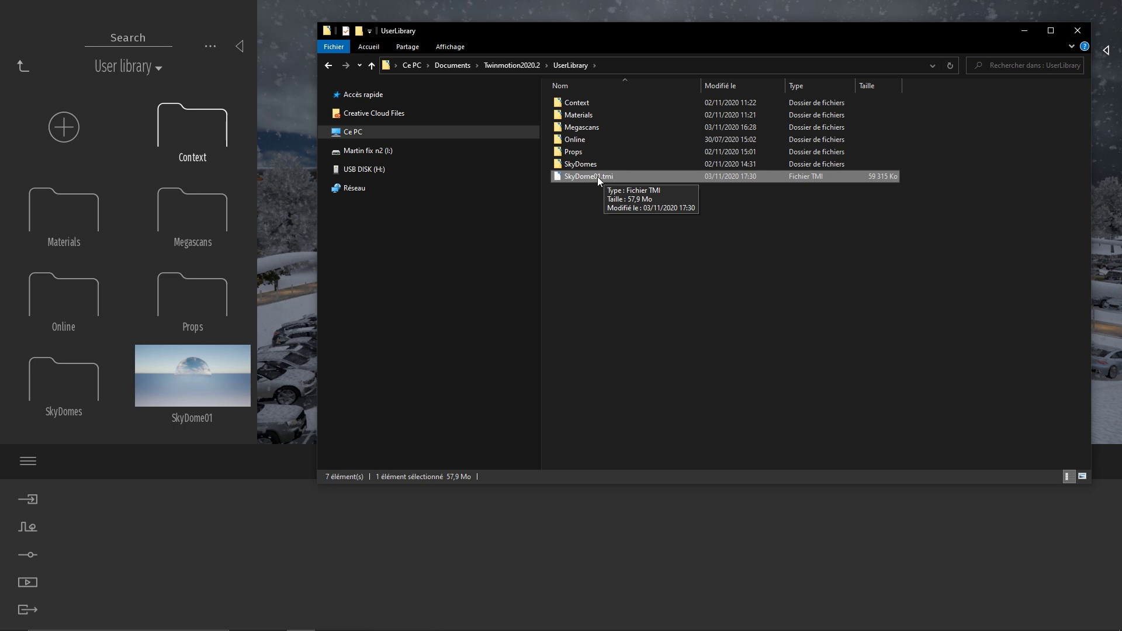
left_click(597, 177)
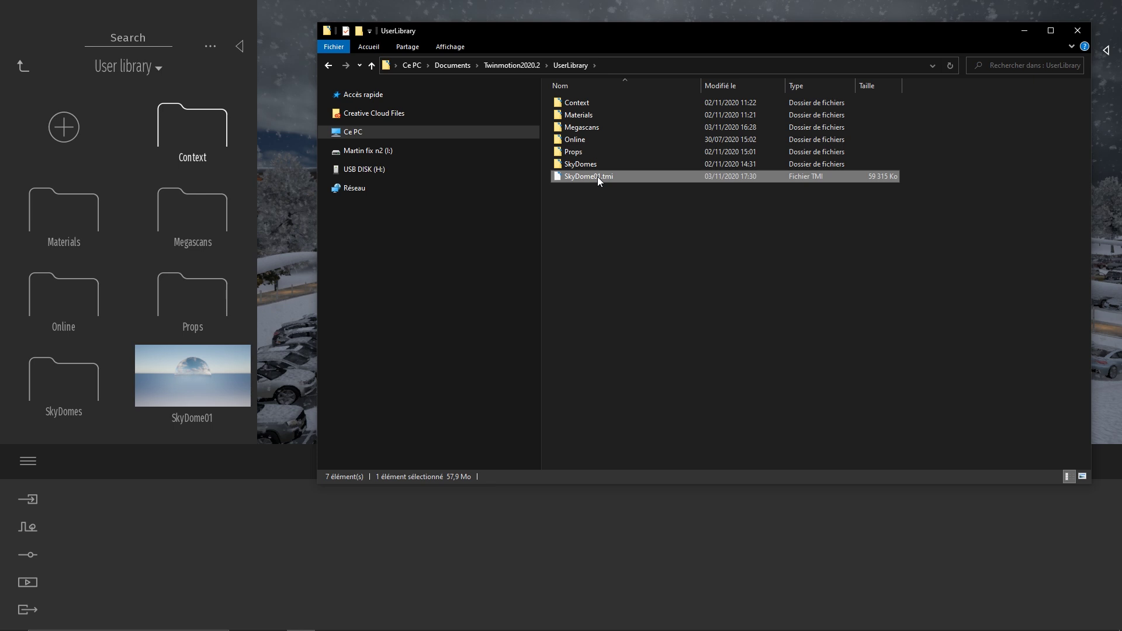
left_click(612, 235)
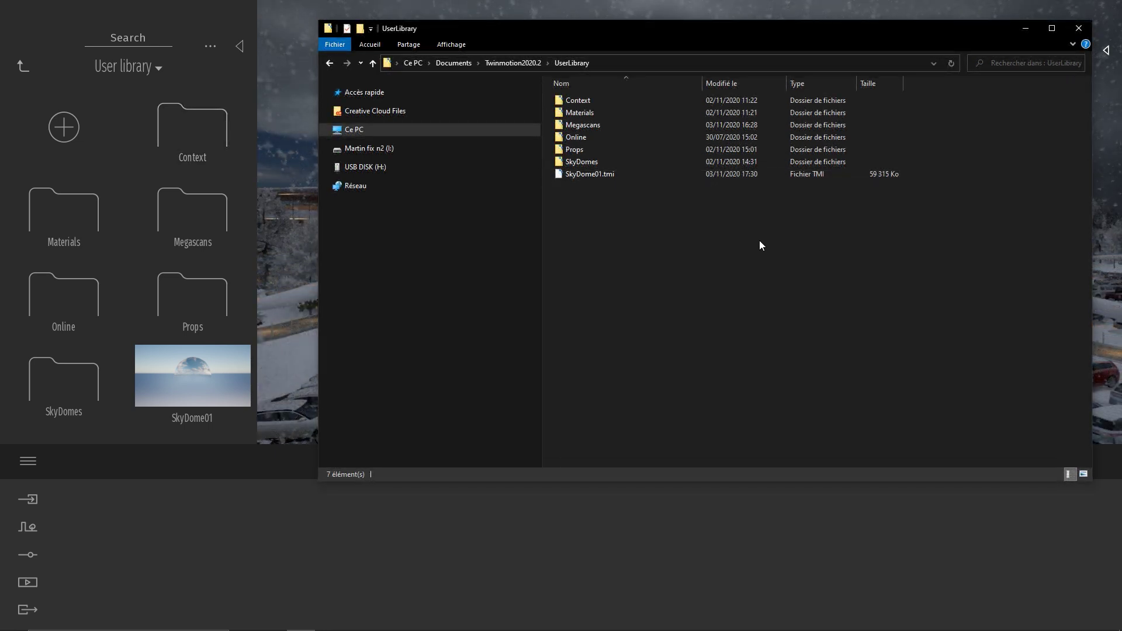
- Close File Explorer and reopen the Custom paths section of Preferences
left_click(161, 471)
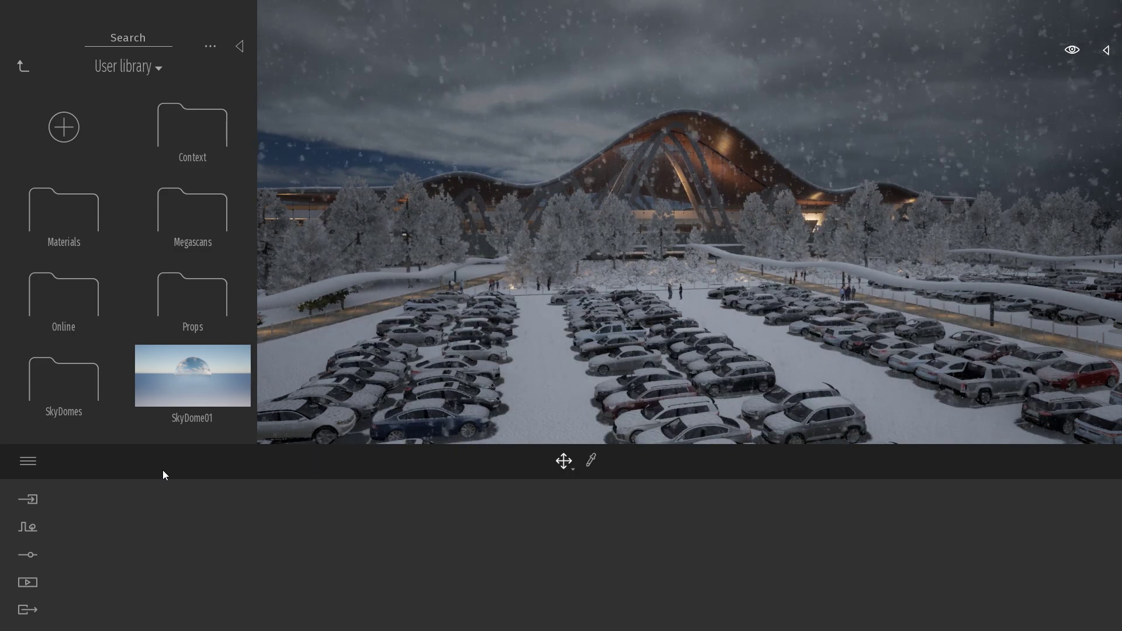
left_click(28, 462)
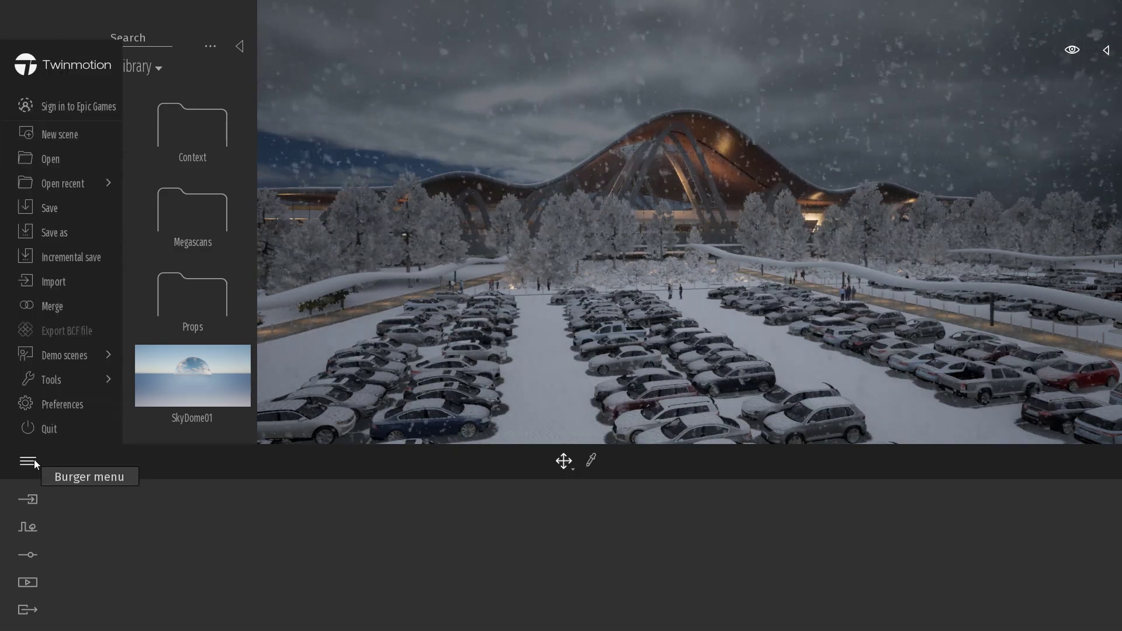
left_click(61, 404)
left_click(402, 318)
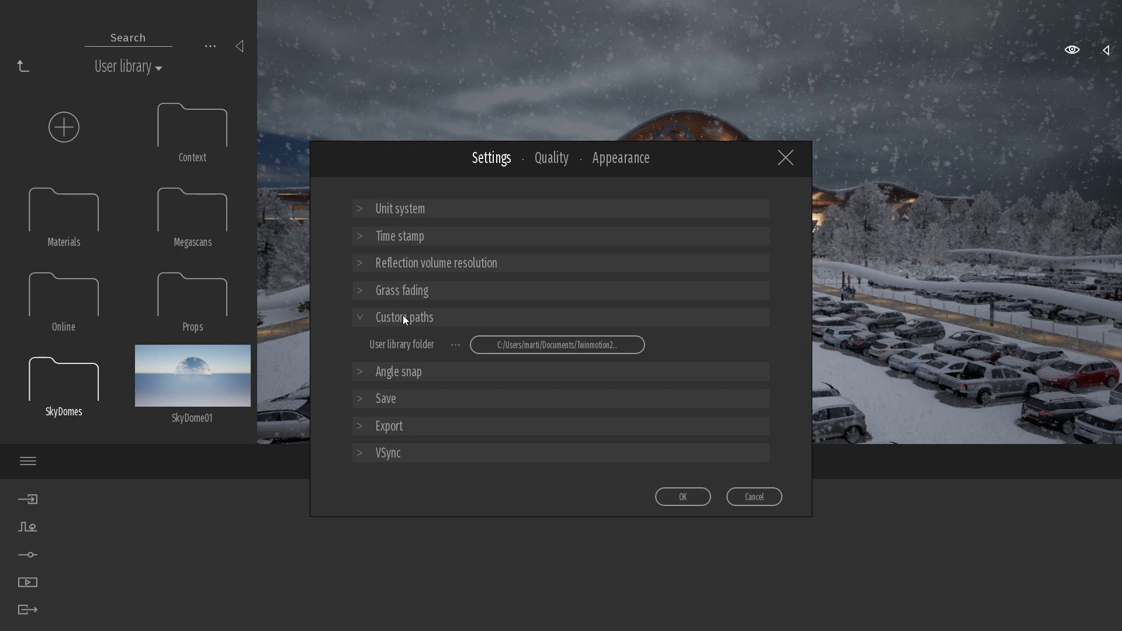
- Browse to USB DISK (H:) > Twinmotion2020 > UserLibrary for the user library folder
left_click(573, 343)
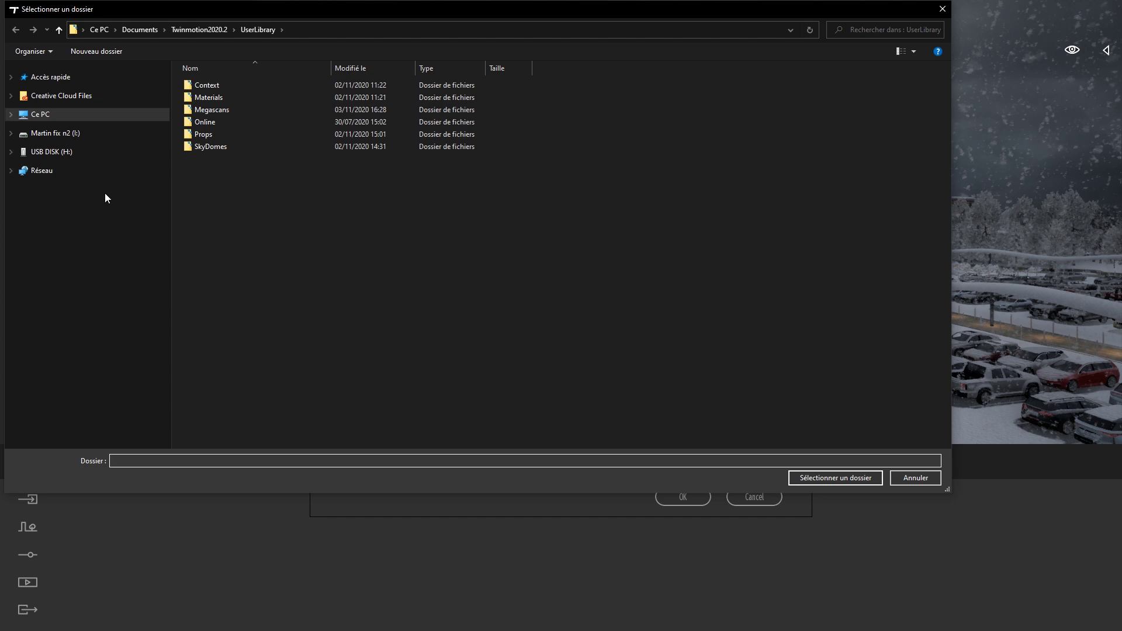
left_click(49, 152)
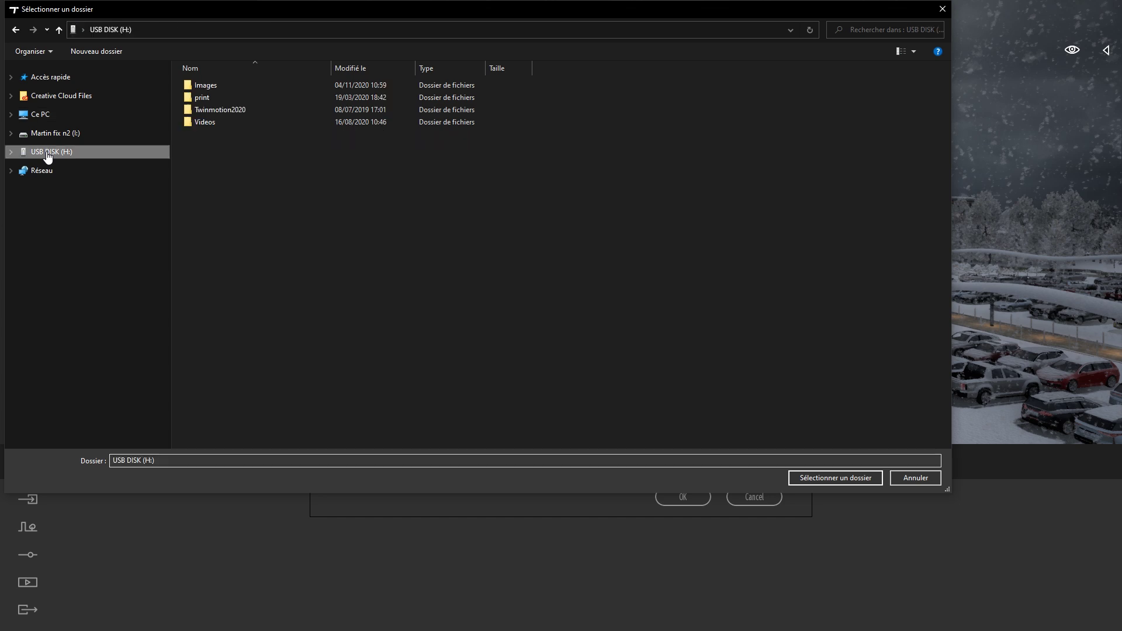
double_click(206, 109)
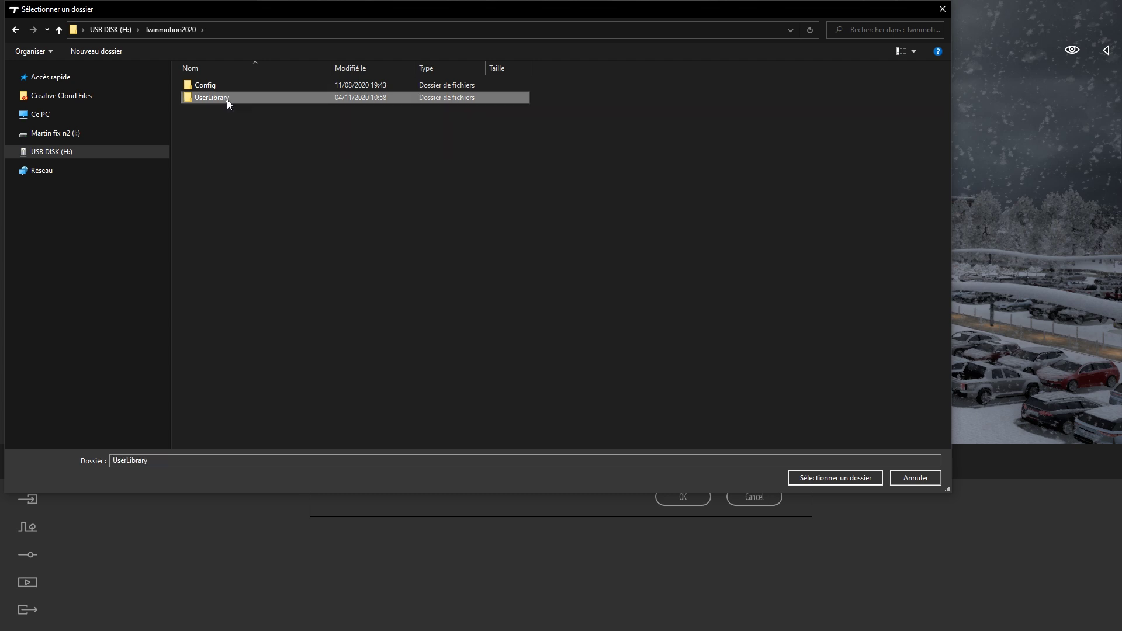
double_click(228, 99)
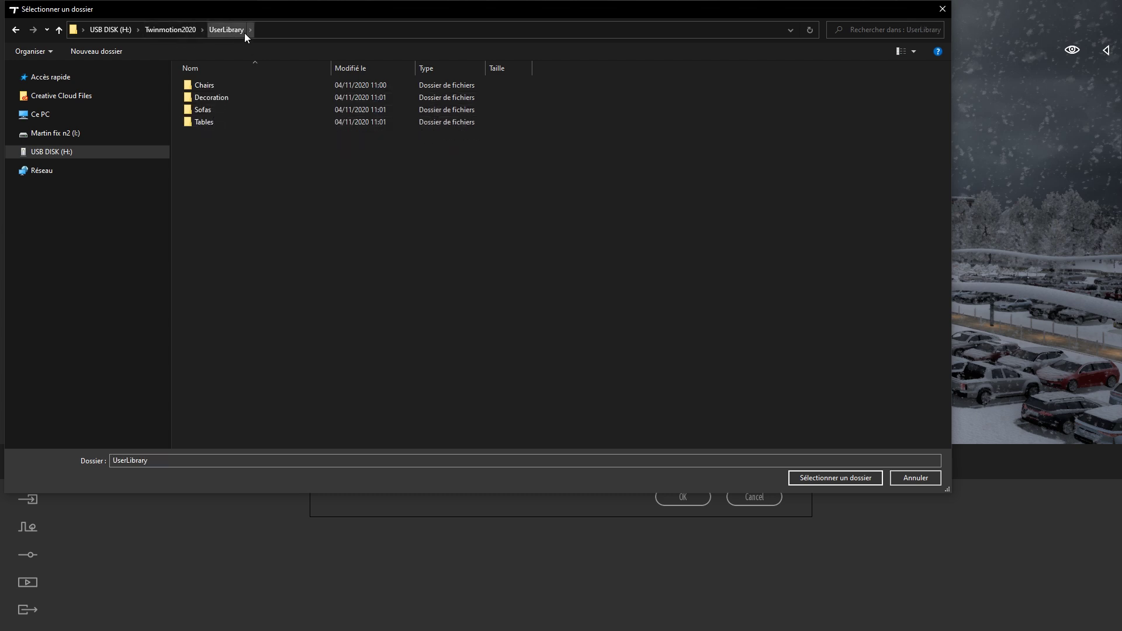
- Confirm H:/Twinmotion2020/UserLibrary as the library folder and apply the preferences
left_click(821, 479)
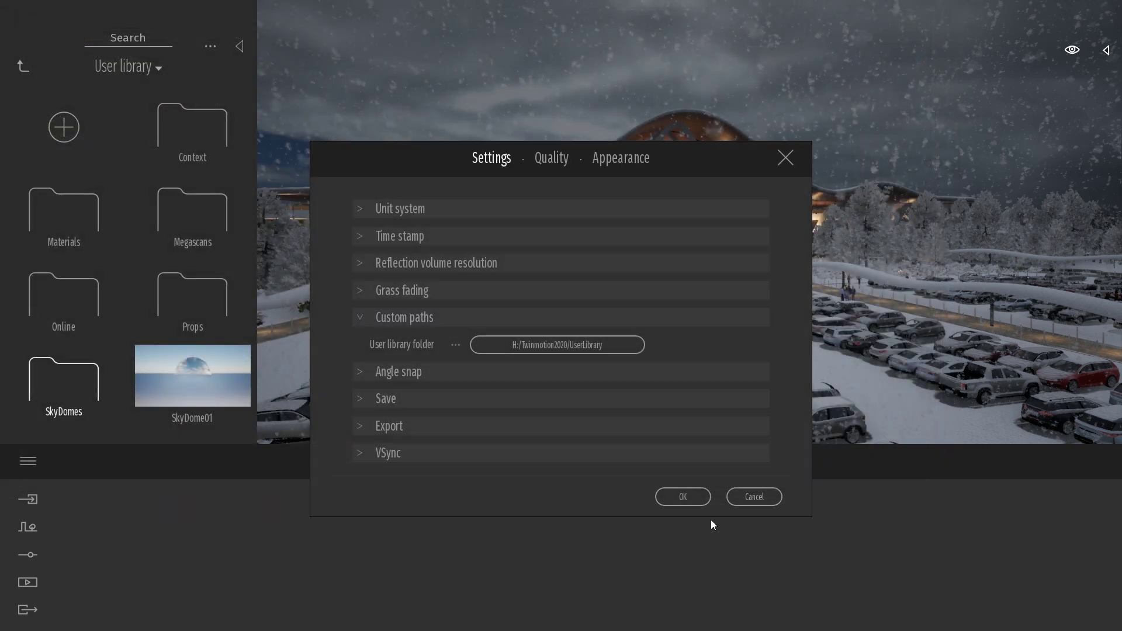
left_click(684, 497)
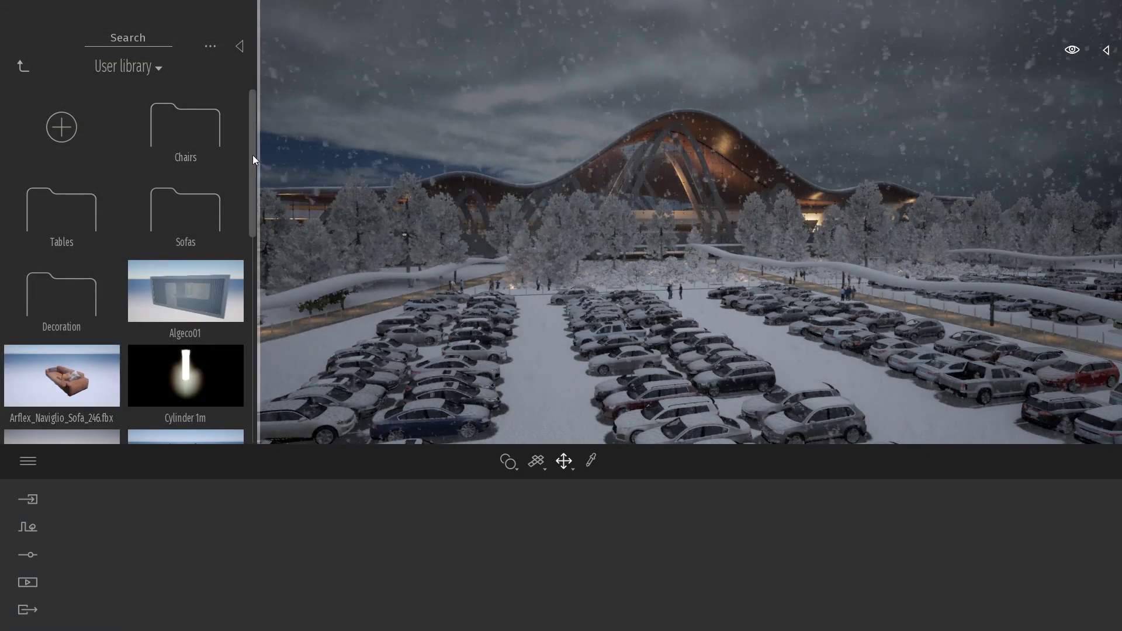
mouse_move(253, 151)
left_mouse_down()
mouse_move(272, 384)
mouse_move(261, 126)
left_mouse_up()
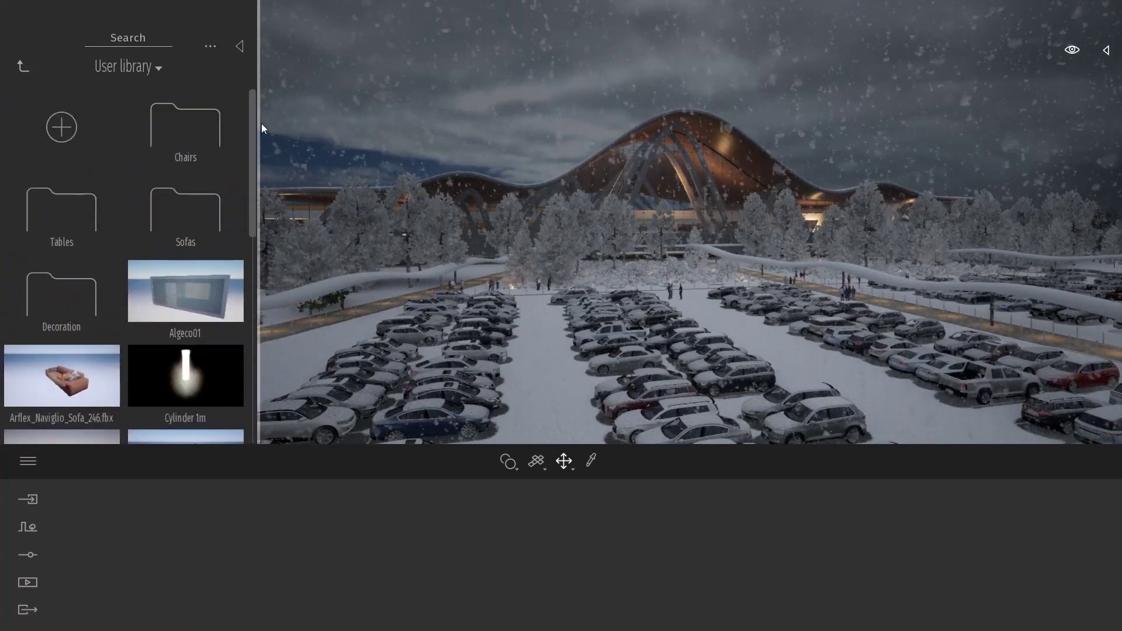